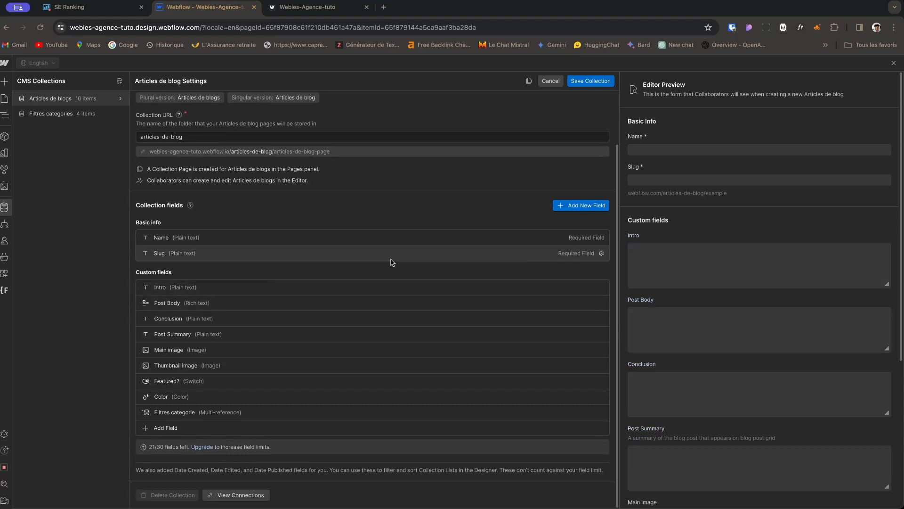
Add a rich text field labelled "Tables des matieres" to the Articles de blogs collection and save the collection.
{"action": "left_click", "coordinate": [584, 206]}
{"action": "scroll", "coordinate": [266, 430], "scroll_direction": "down", "scroll_amount": 3}
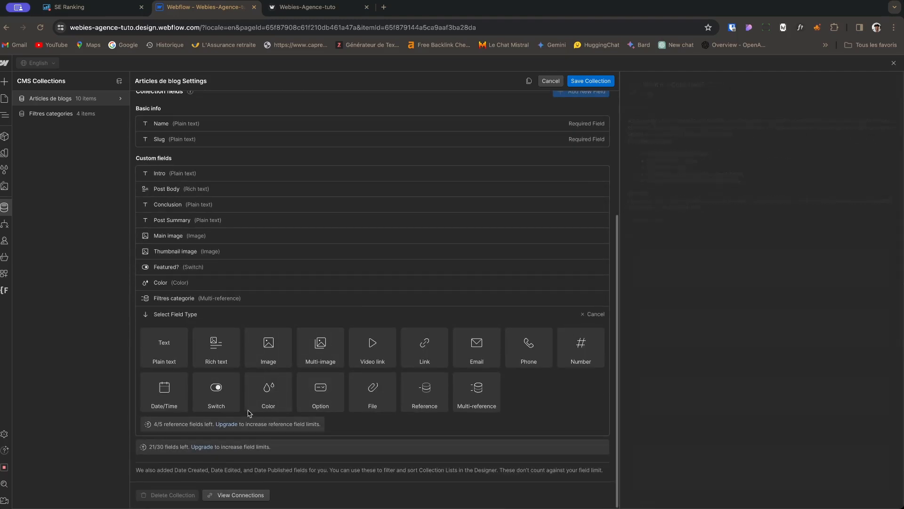
{"action": "left_click", "coordinate": [215, 343]}
{"action": "type", "text": "Tables des matieres"}
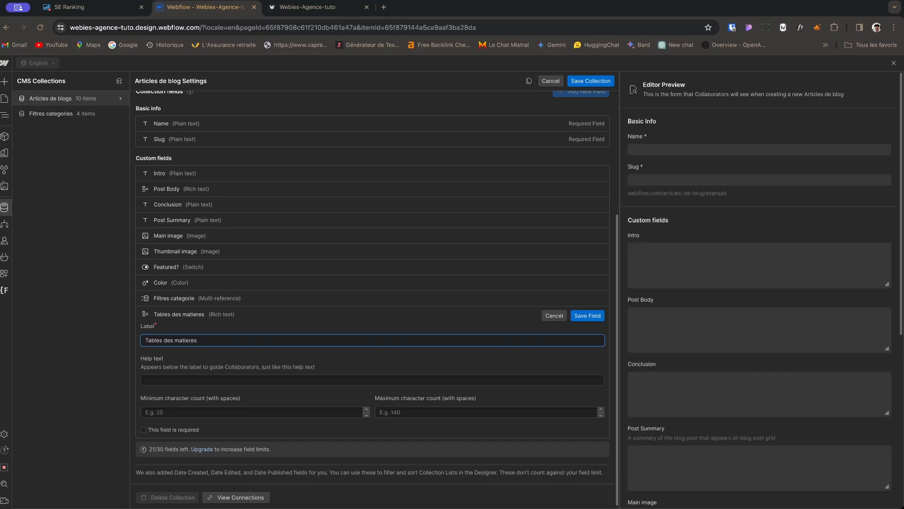
{"action": "left_click", "coordinate": [587, 316]}
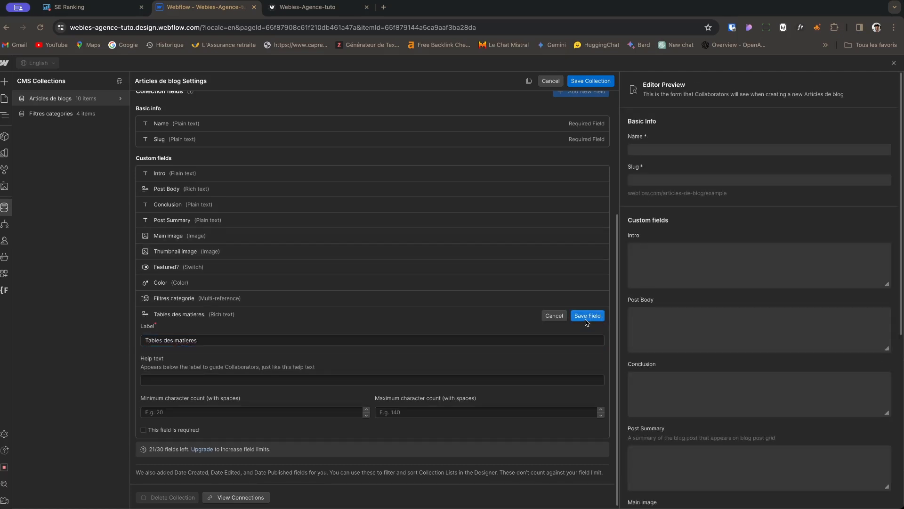
{"action": "left_click", "coordinate": [583, 84]}
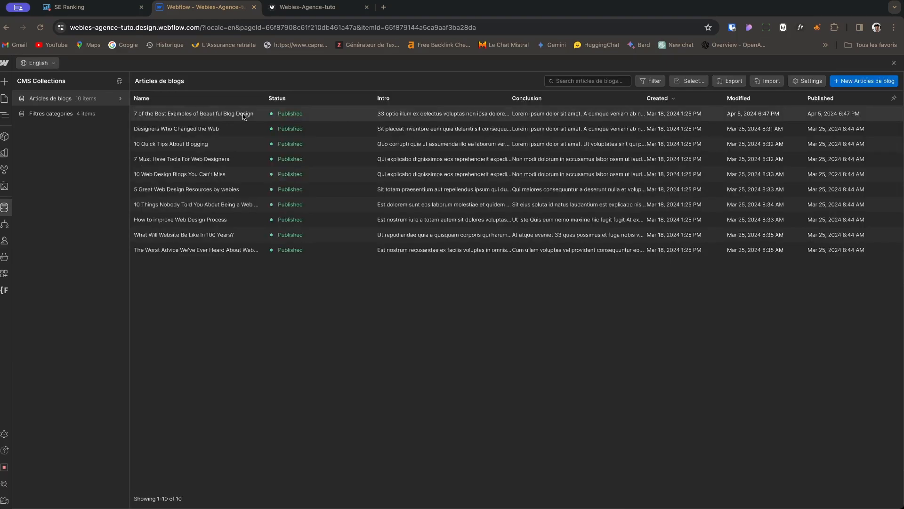
In the article "7 of the Best Examples of Beautiful Blog Design", fill Tables des matieres with lines Titre 1, Titre 2, Titre 3 and Titre 4.
{"action": "left_click", "coordinate": [245, 115]}
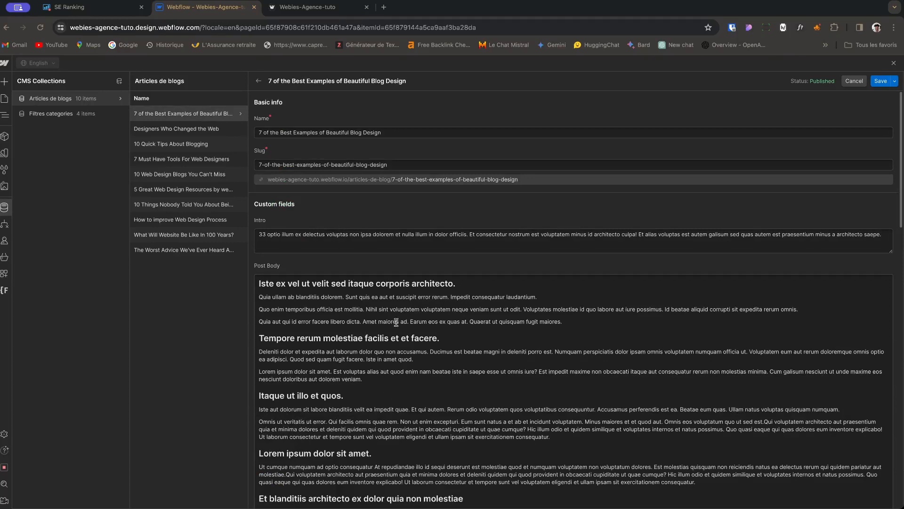
{"action": "scroll", "coordinate": [389, 392], "scroll_direction": "down", "scroll_amount": 20}
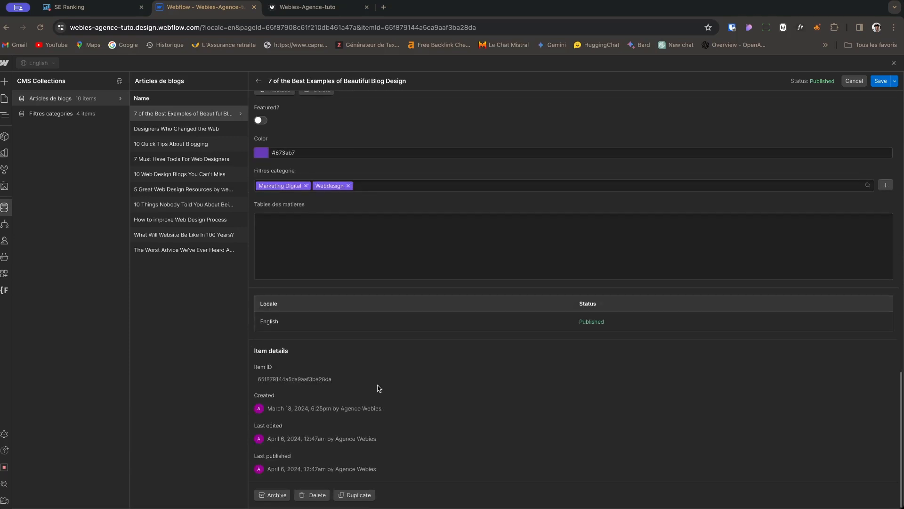
{"action": "scroll", "coordinate": [317, 267], "scroll_direction": "up", "scroll_amount": 20}
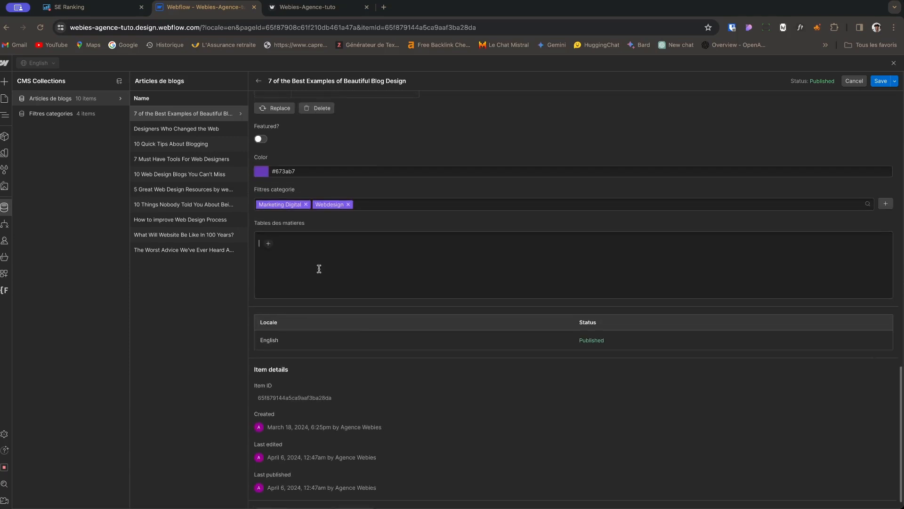
{"action": "scroll", "coordinate": [318, 269], "scroll_direction": "up", "scroll_amount": 1}
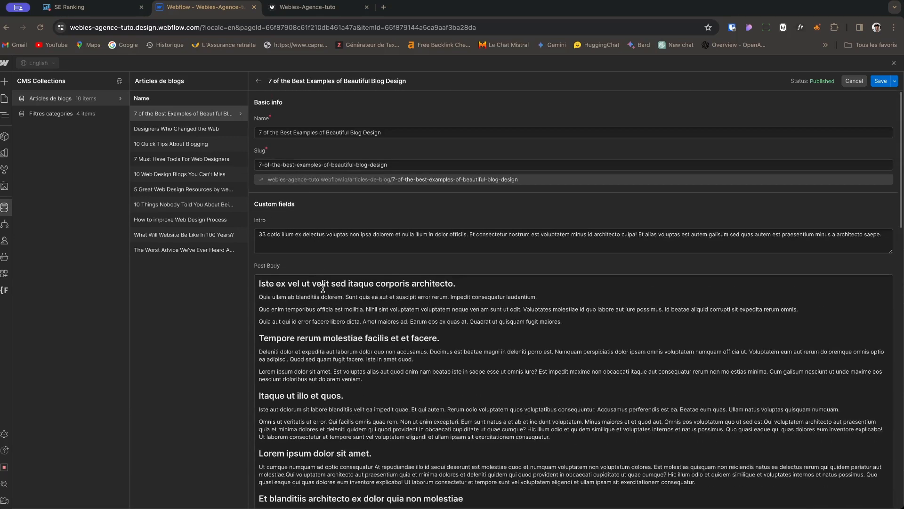
{"action": "scroll", "coordinate": [364, 426], "scroll_direction": "down", "scroll_amount": 1}
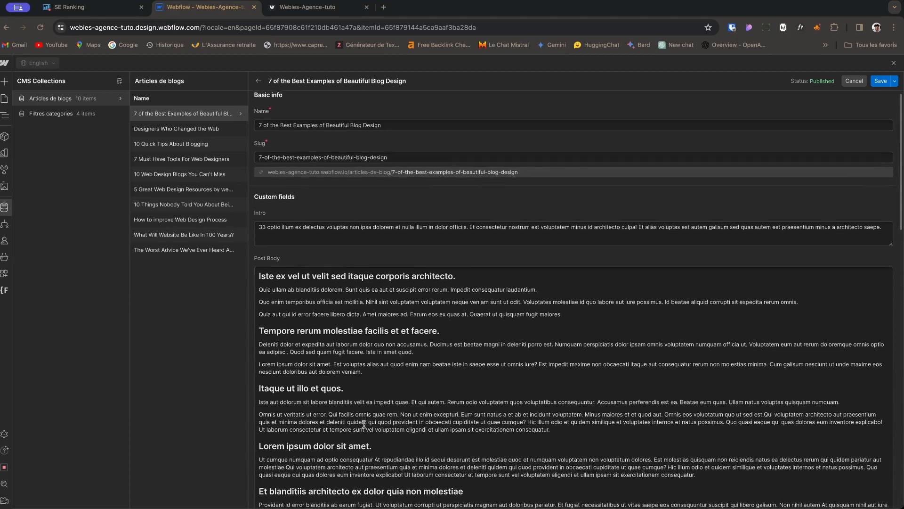
{"action": "scroll", "coordinate": [385, 474], "scroll_direction": "down", "scroll_amount": 10}
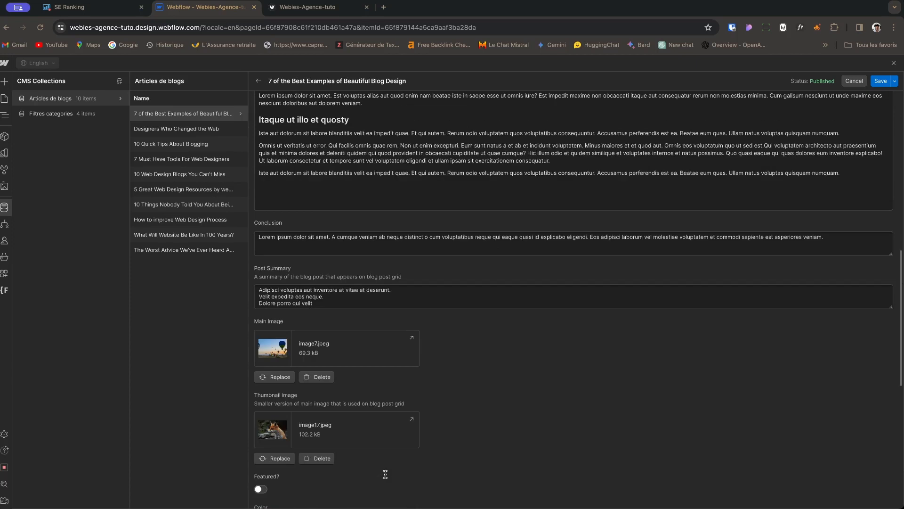
{"action": "scroll", "coordinate": [385, 474], "scroll_direction": "down", "scroll_amount": 6}
{"action": "left_click", "coordinate": [291, 305]}
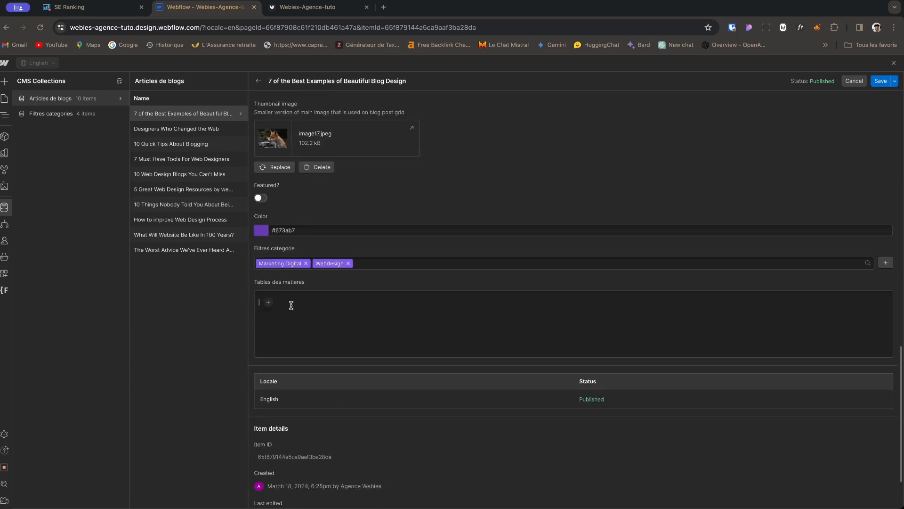
{"action": "type", "text": "Titre 1 Titre 2 Titre 3 Titre 4"}
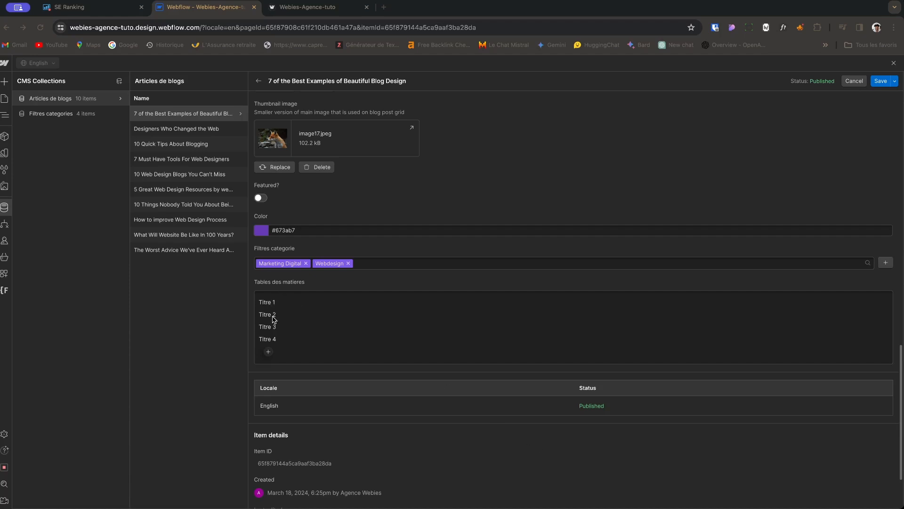
Insert an HTML embed containing <a name="titre_1"></a> above the first Post Body heading, copying the code before saving it.
{"action": "scroll", "coordinate": [322, 346], "scroll_direction": "up", "scroll_amount": 15}
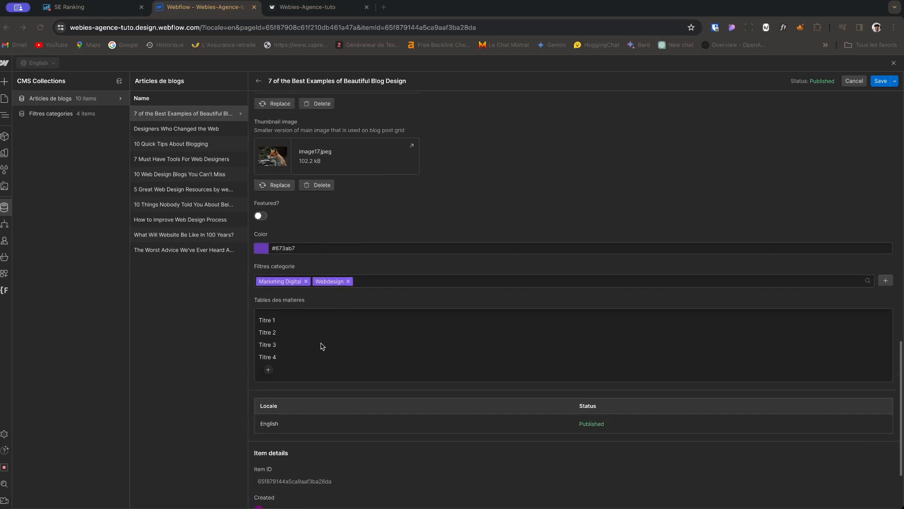
{"action": "scroll", "coordinate": [322, 346], "scroll_direction": "up", "scroll_amount": 5}
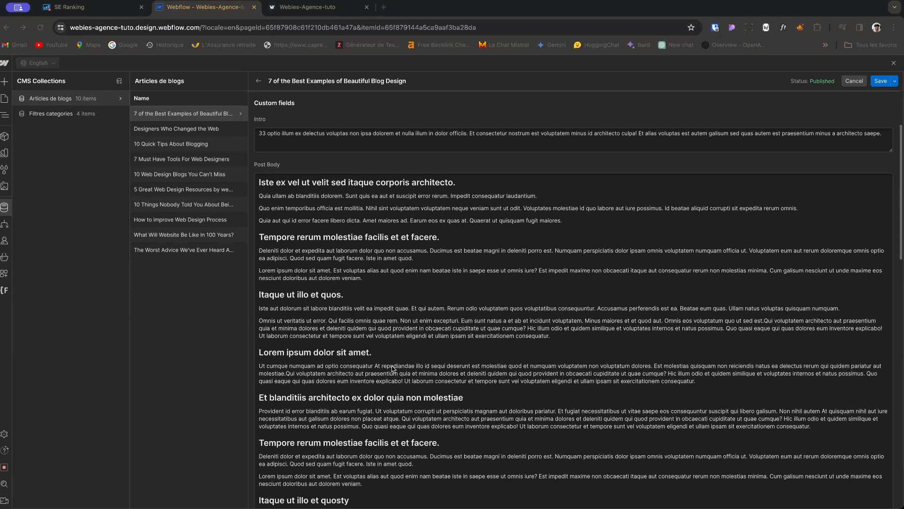
{"action": "scroll", "coordinate": [394, 369], "scroll_direction": "up", "scroll_amount": 1}
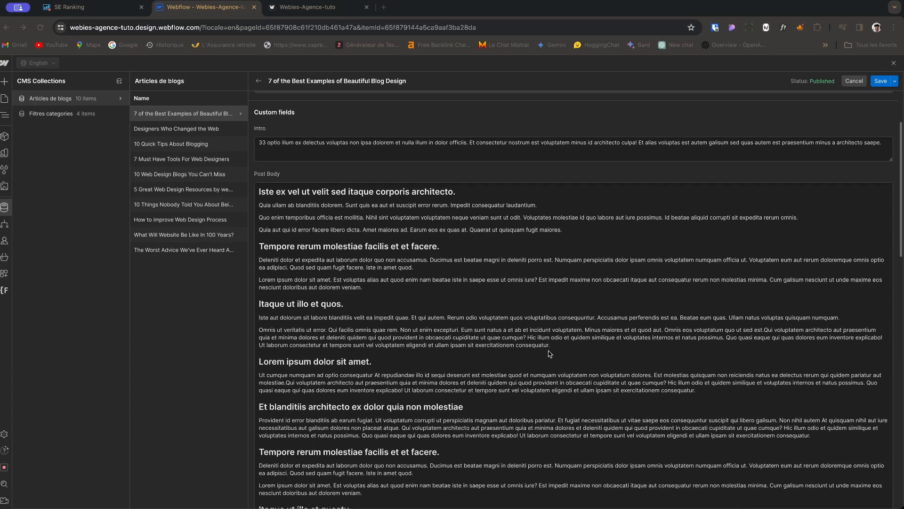
{"action": "left_click", "coordinate": [259, 191]}
{"action": "key", "text": "Return"}
{"action": "left_click", "coordinate": [263, 198]}
{"action": "left_click", "coordinate": [268, 195]}
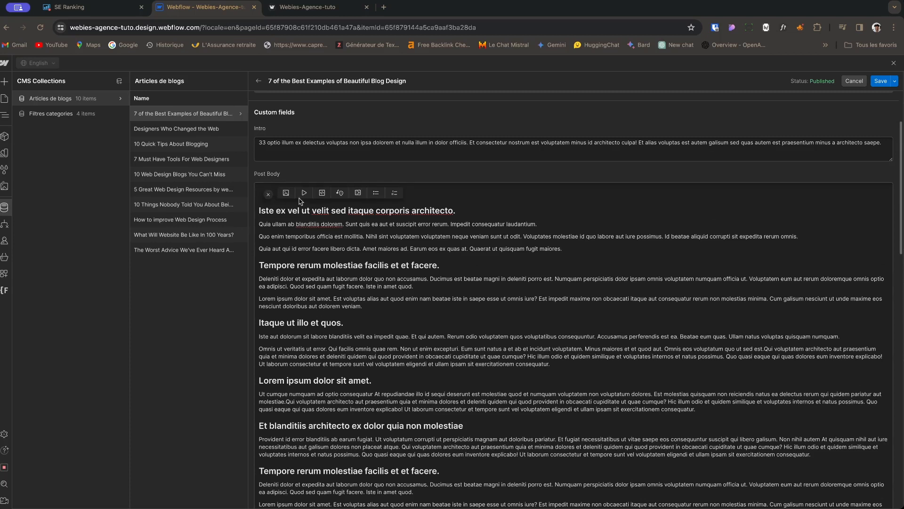
{"action": "left_click", "coordinate": [319, 194]}
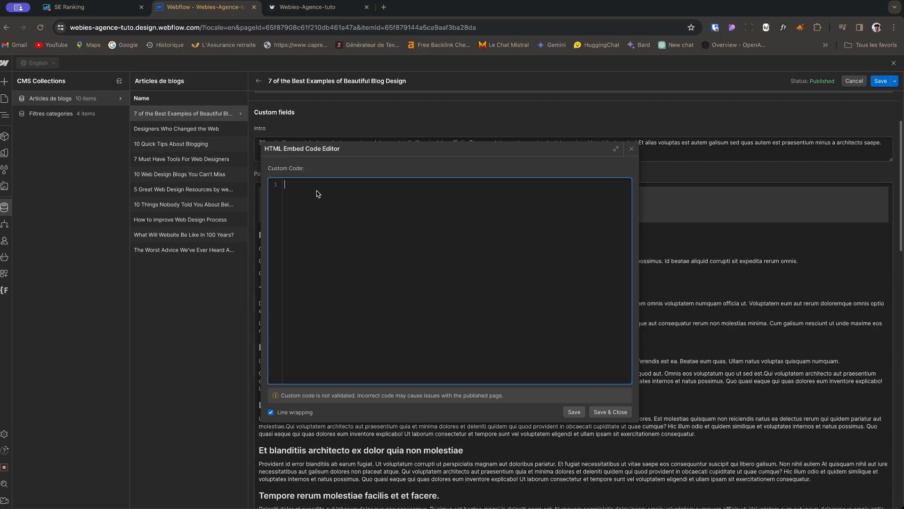
{"action": "type", "text": "<a name=\"titre_1\"></a>"}
{"action": "left_click_drag", "start_coordinate": [362, 183], "coordinate": [283, 186]}
{"action": "key", "text": "ctrl+c"}
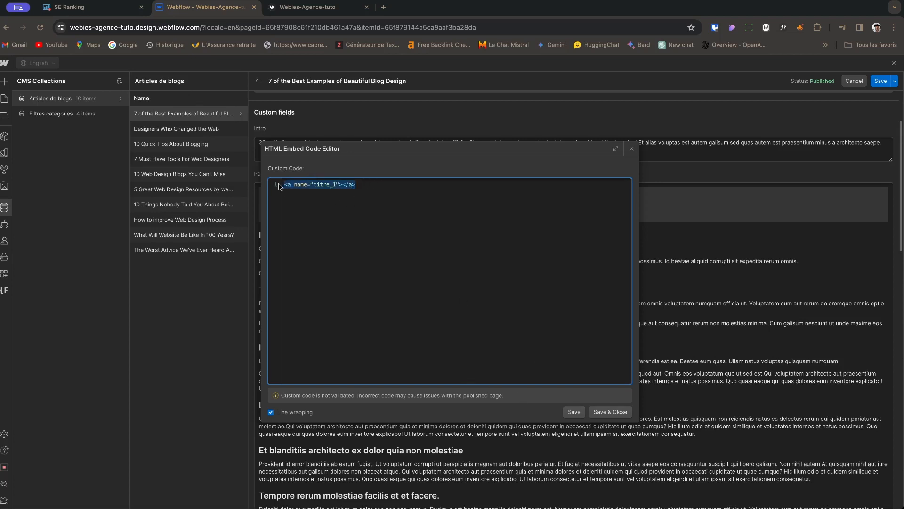
{"action": "left_click", "coordinate": [610, 412]}
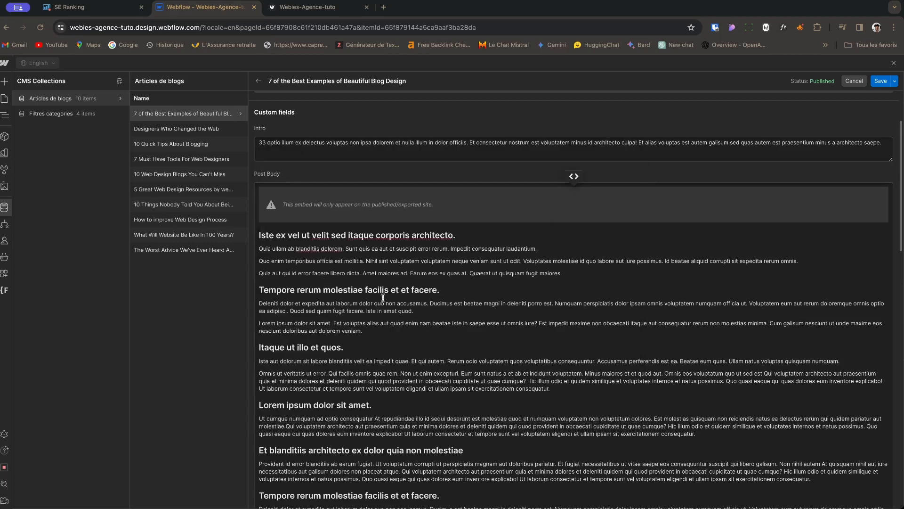
Insert an HTML embed above the first "Tempore rerum molestiae" heading, reusing the copied anchor code with the name titre_2.
{"action": "left_click", "coordinate": [260, 290]}
{"action": "key", "text": "Return"}
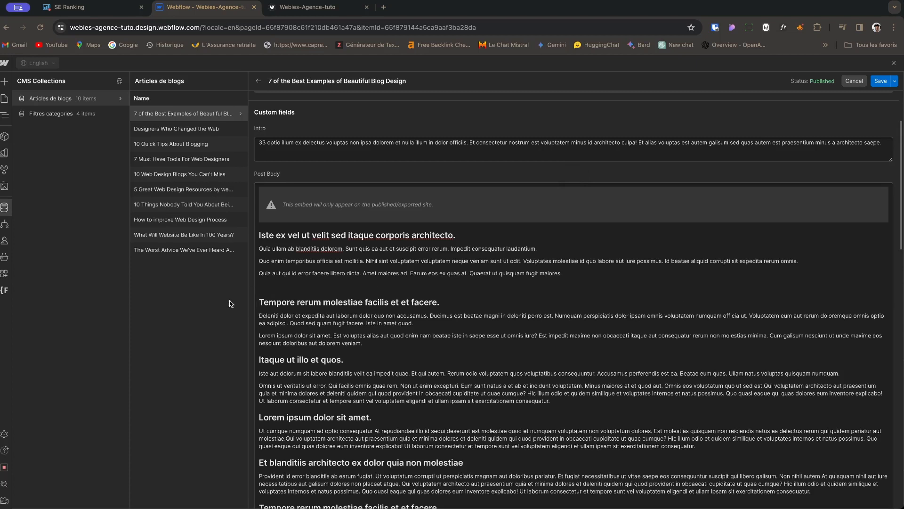
{"action": "left_click", "coordinate": [267, 285]}
{"action": "left_click", "coordinate": [323, 285]}
{"action": "key", "text": "ctrl+v"}
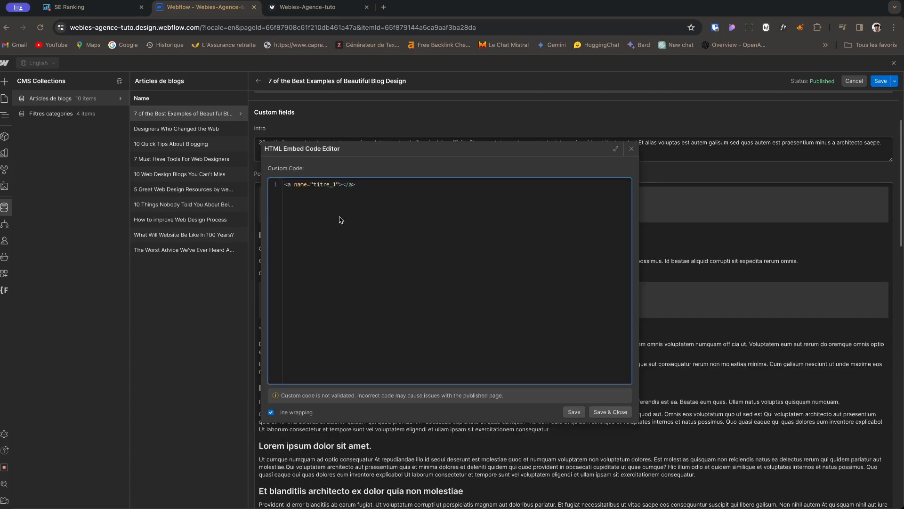
{"action": "key", "text": "Left"}
{"action": "key", "text": "Left"}
{"action": "key", "text": "Left"}
{"action": "key", "text": "Left"}
{"action": "key", "text": "Left"}
{"action": "key", "text": "Left"}
{"action": "key", "text": "BackSpace"}
{"action": "type", "text": "2"}
{"action": "left_click", "coordinate": [623, 412]}
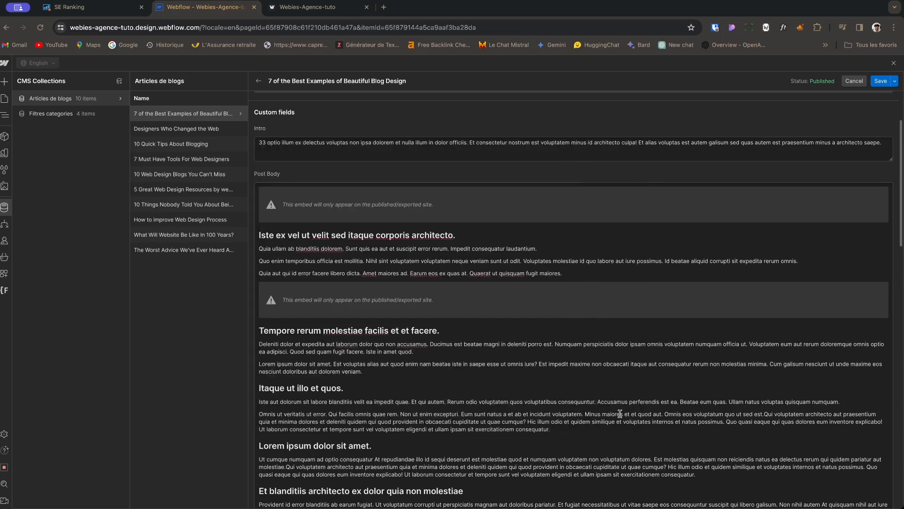
Insert an HTML embed above the "Itaque ut illo et quos." heading with the anchor code named titre_3.
{"action": "left_click", "coordinate": [321, 383]}
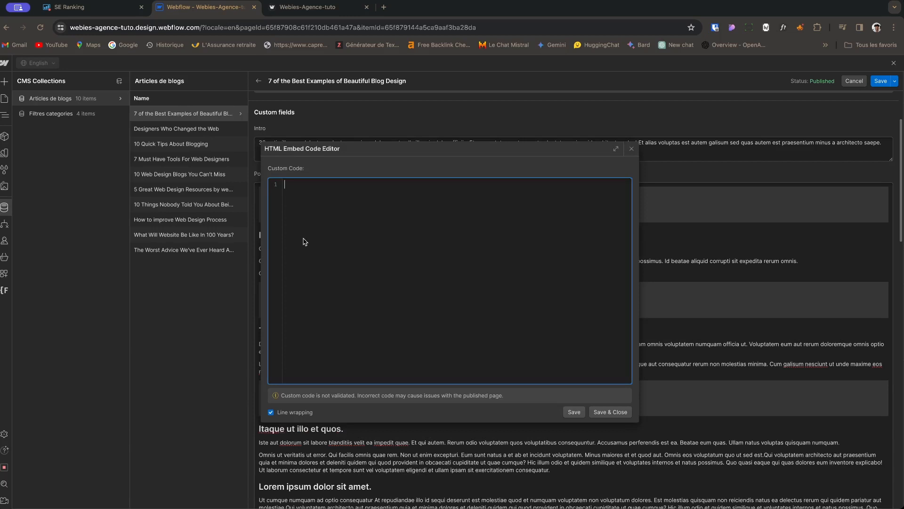
{"action": "key", "text": "ctrl+v"}
{"action": "type", "text": "3"}
{"action": "left_click", "coordinate": [602, 413]}
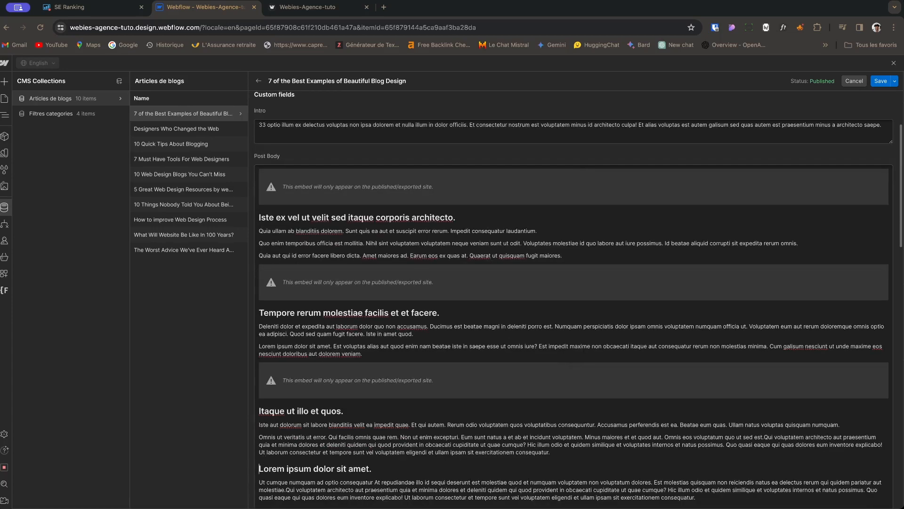
Insert an HTML embed above the "Lorem ipsum dolor sit amet." heading with the anchor code named titre_4.
{"action": "key", "text": "Return"}
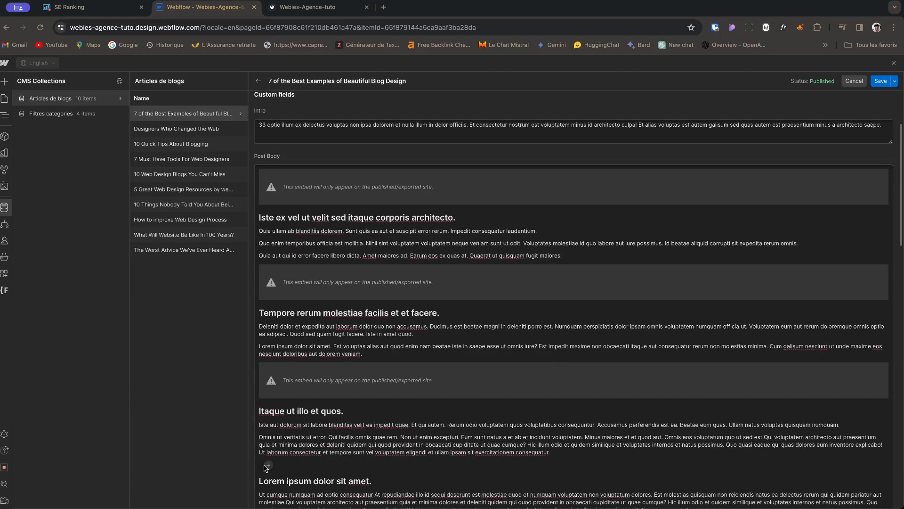
{"action": "left_click", "coordinate": [268, 466]}
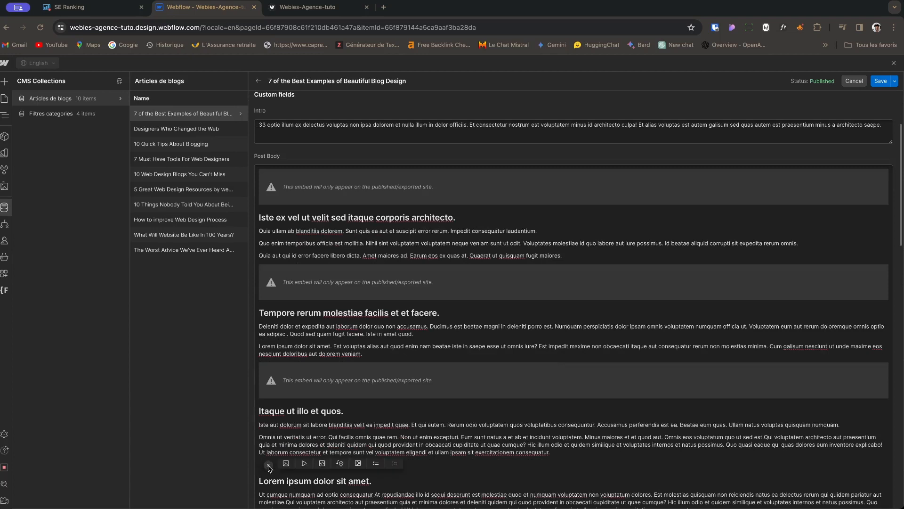
{"action": "left_click", "coordinate": [322, 463]}
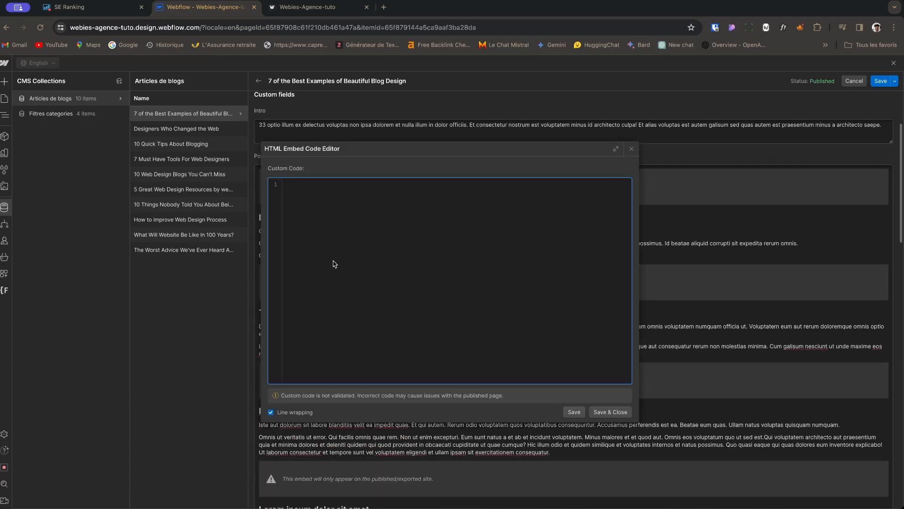
{"action": "type", "text": "<a name=\"titre_1\"></a>"}
{"action": "left_click", "coordinate": [337, 185]}
{"action": "key", "text": "BackSpace"}
{"action": "type", "text": "4"}
{"action": "left_click", "coordinate": [620, 413]}
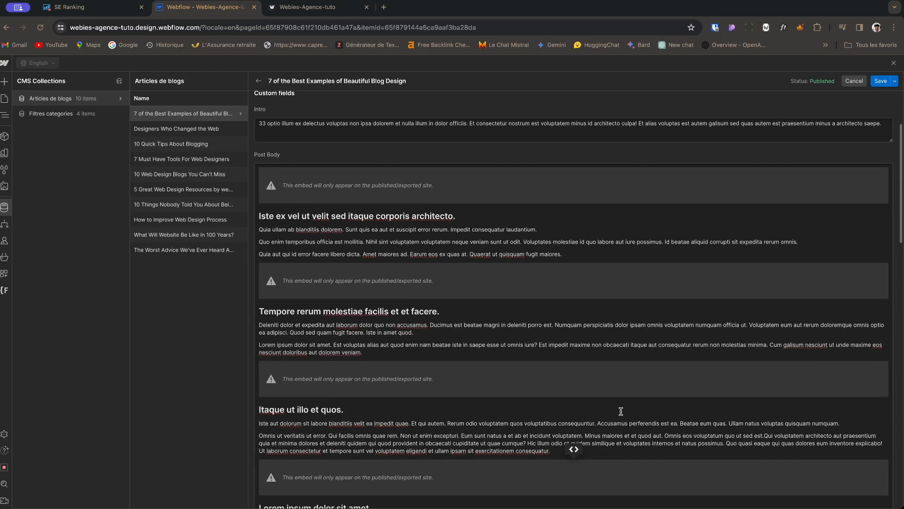
Link the "Titre 1" entry in the article's Tables des matieres field to #titre_1.
{"action": "scroll", "coordinate": [621, 412], "scroll_direction": "down", "scroll_amount": 2}
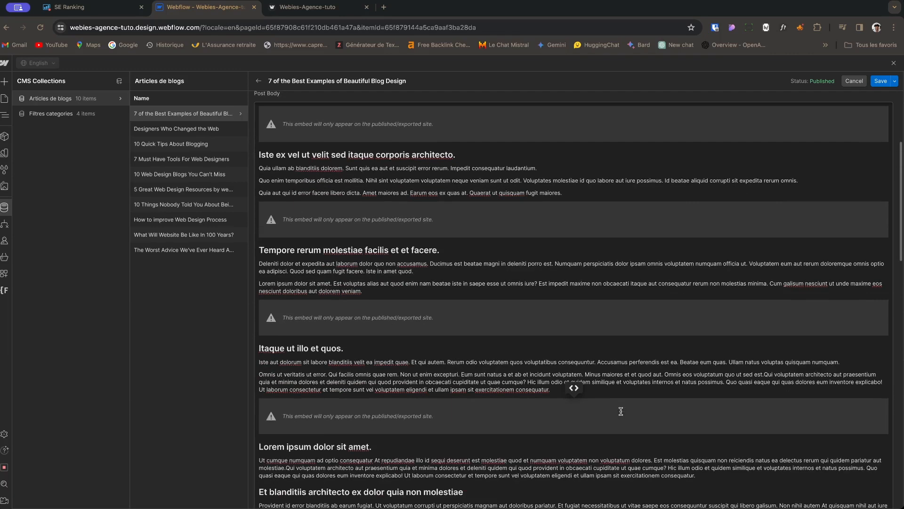
{"action": "scroll", "coordinate": [621, 411], "scroll_direction": "up", "scroll_amount": 3}
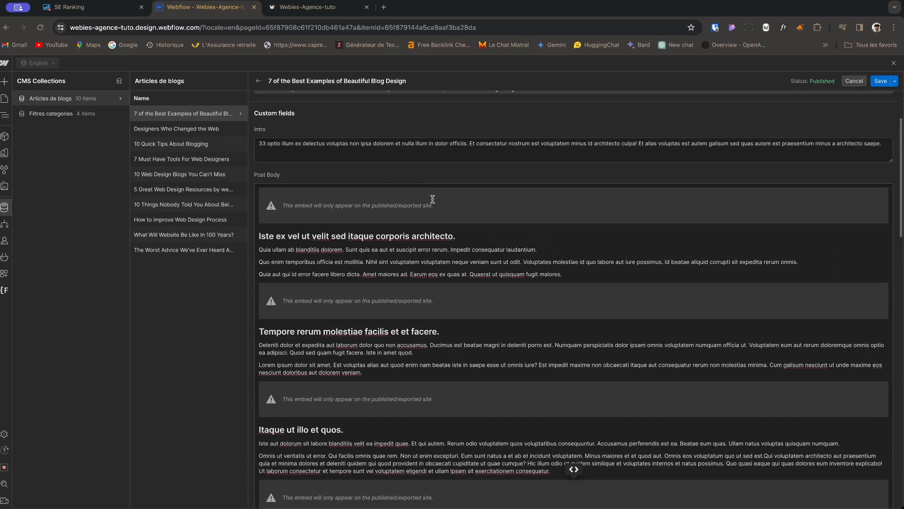
{"action": "scroll", "coordinate": [490, 460], "scroll_direction": "down", "scroll_amount": 10}
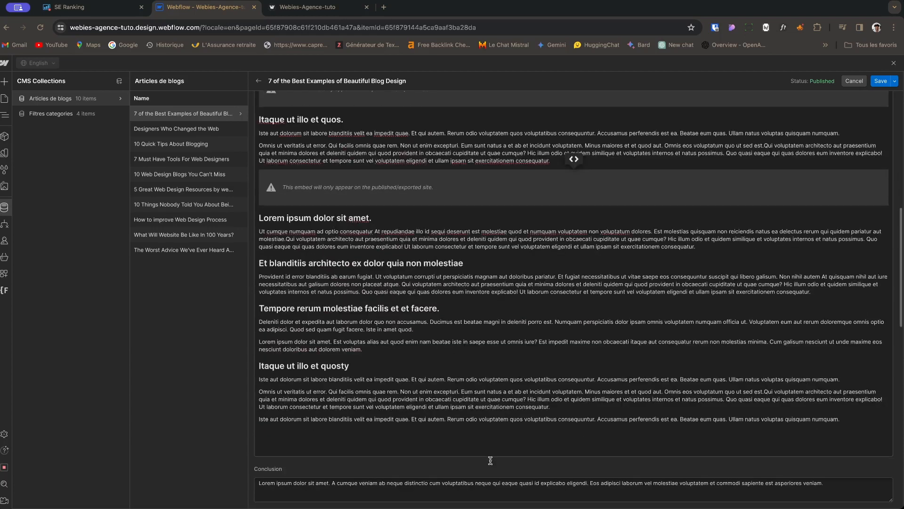
{"action": "scroll", "coordinate": [490, 460], "scroll_direction": "down", "scroll_amount": 15}
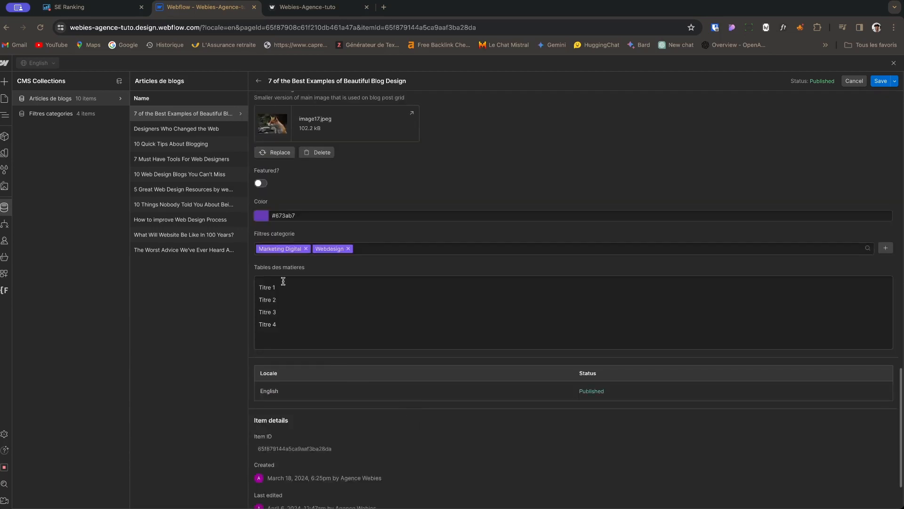
{"action": "scroll", "coordinate": [283, 282], "scroll_direction": "up", "scroll_amount": 2}
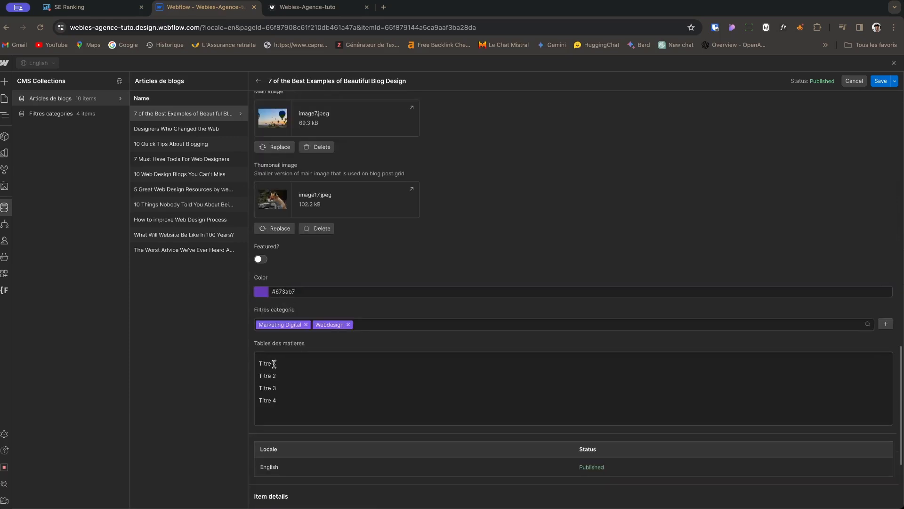
{"action": "double_click", "coordinate": [274, 364]}
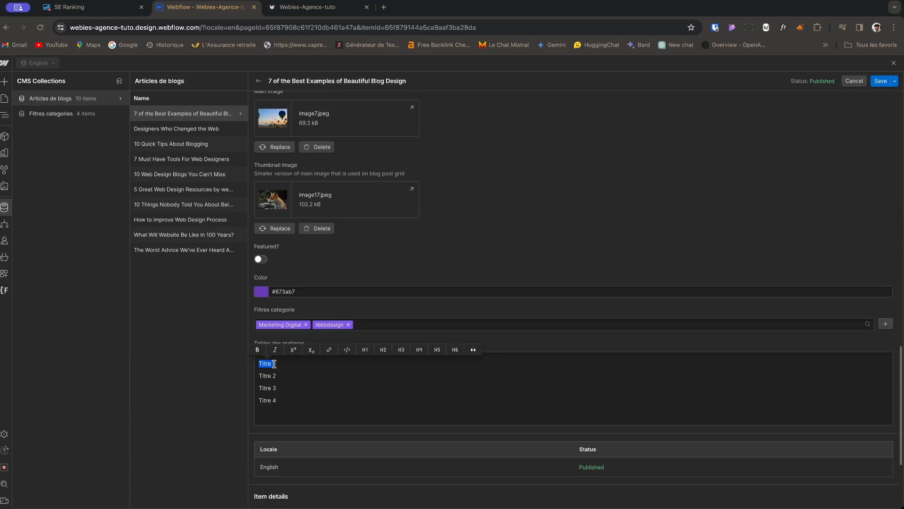
{"action": "left_click", "coordinate": [329, 349]}
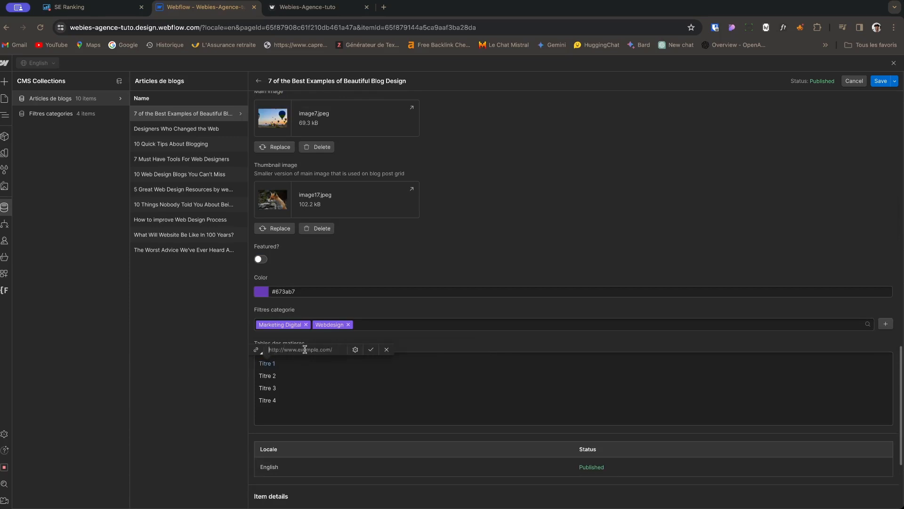
{"action": "type", "text": "##titre_2"}
{"action": "left_click_drag", "start_coordinate": [286, 349], "coordinate": [266, 347]}
{"action": "left_click", "coordinate": [371, 352]}
Link the Titre 2, Titre 3 and Titre 4 entries to their matching titre_2, titre_3 and titre_4 anchors and save the article.
{"action": "left_click_drag", "start_coordinate": [258, 375], "coordinate": [283, 375]}
{"action": "left_click", "coordinate": [329, 361]}
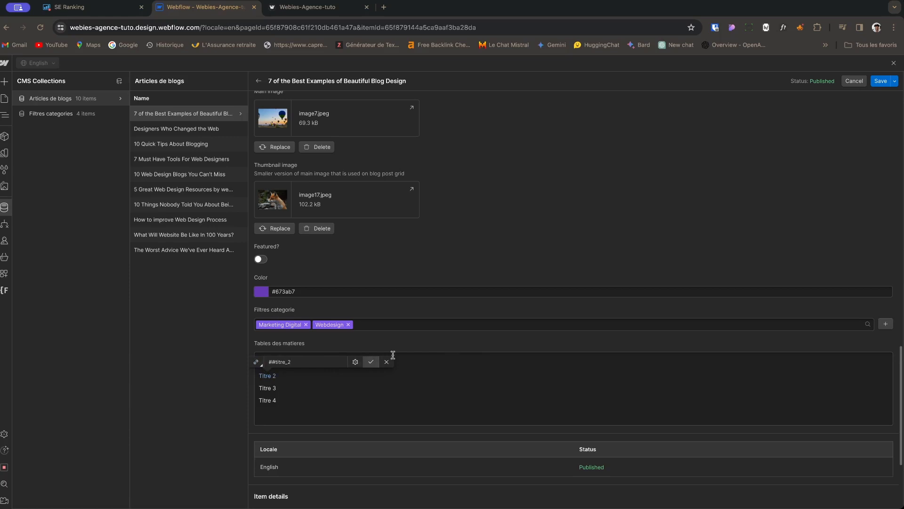
{"action": "left_click", "coordinate": [365, 362]}
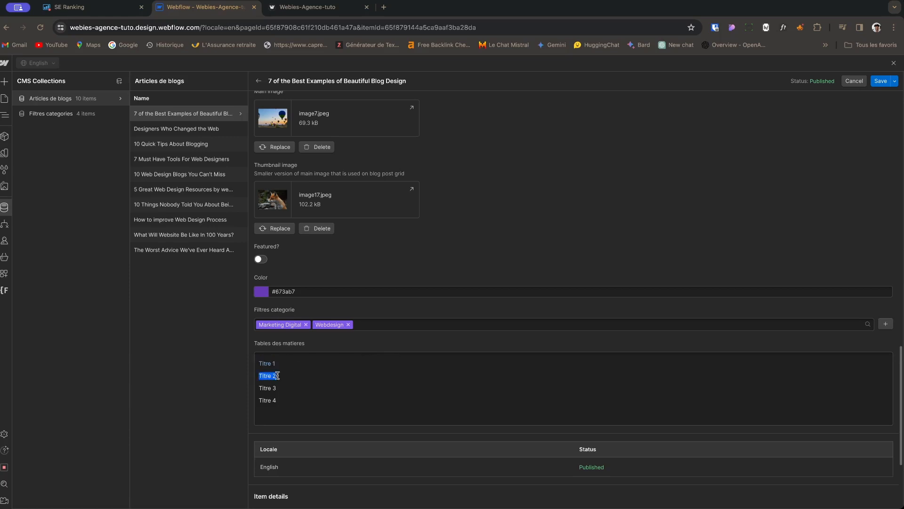
{"action": "left_click", "coordinate": [260, 388]}
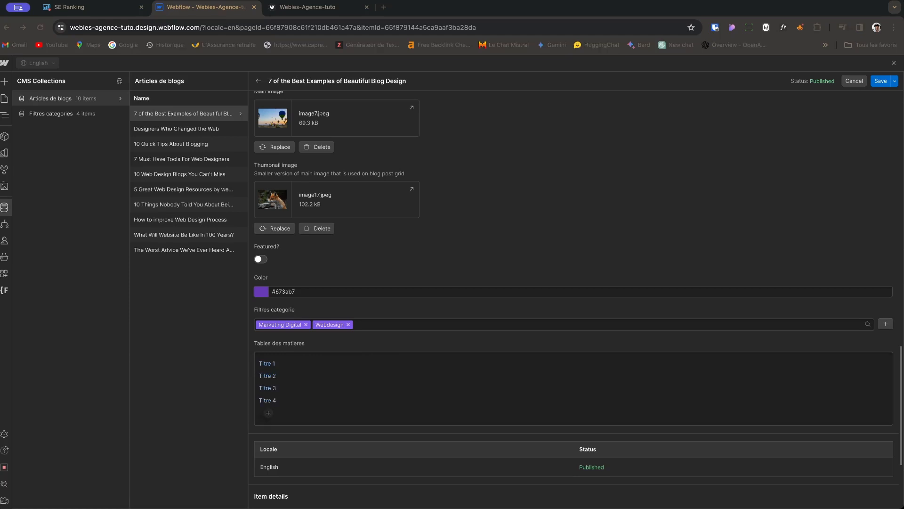
{"action": "left_click", "coordinate": [882, 81]}
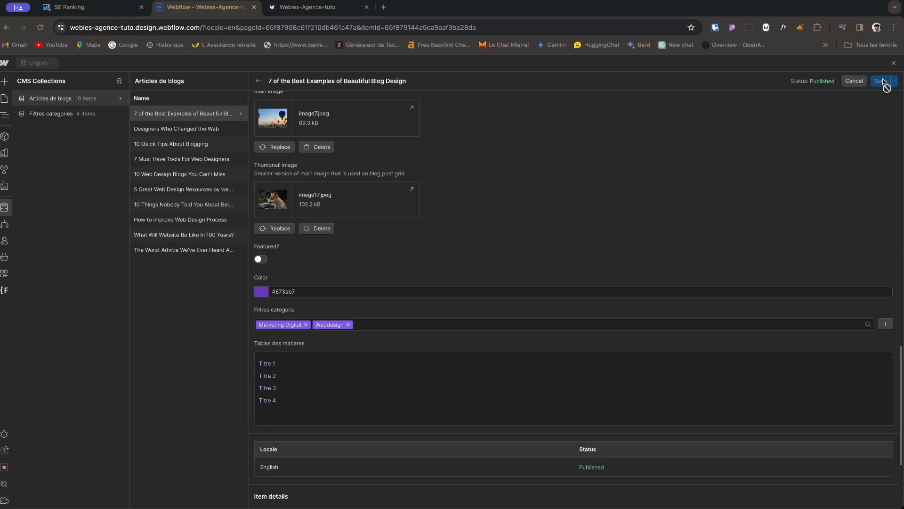
Add a Rich Text element inside toc_content on the blog article template and connect its content to the Tables des matieres field.
{"action": "left_click", "coordinate": [4, 98]}
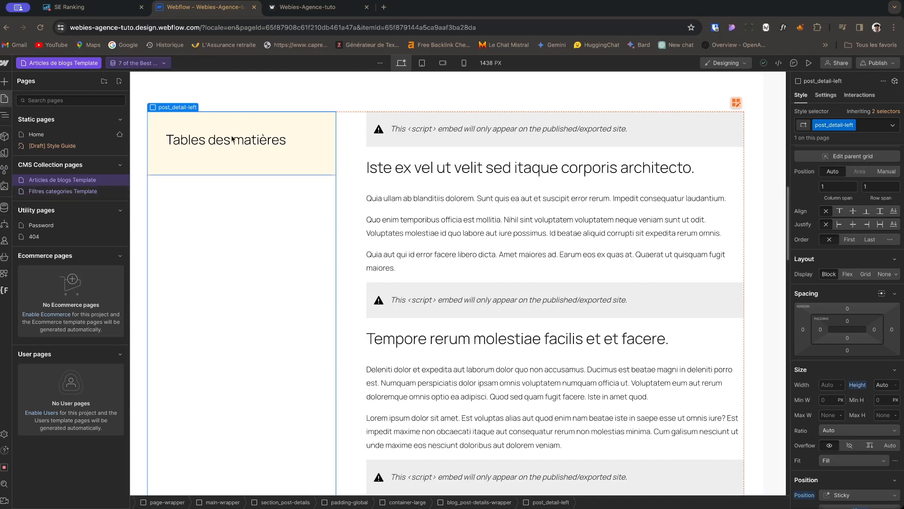
{"action": "key", "text": "z"}
{"action": "left_click", "coordinate": [223, 162]}
{"action": "key", "text": "ctrl+k"}
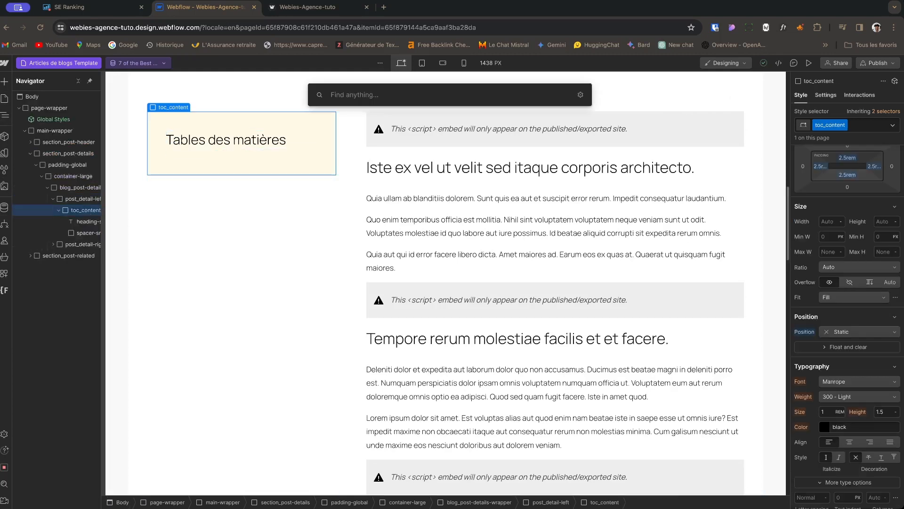
{"action": "type", "text": "rich"}
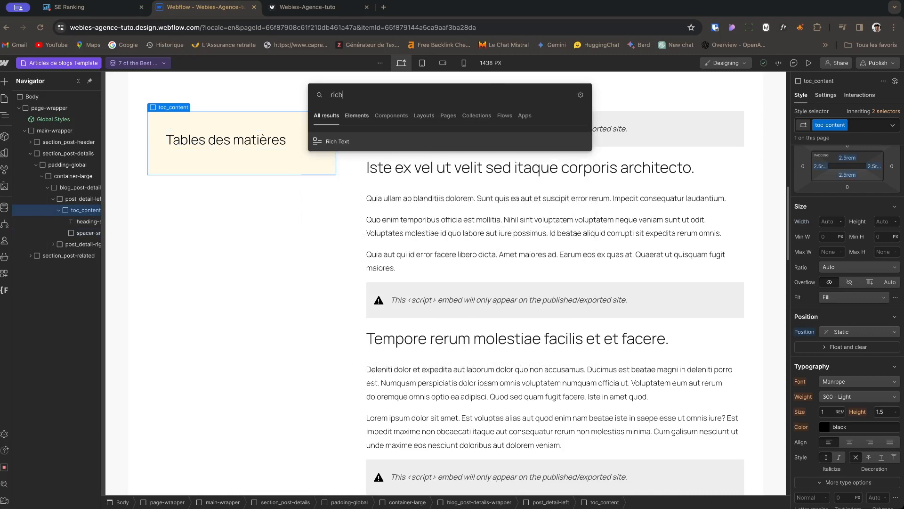
{"action": "left_click", "coordinate": [345, 143]}
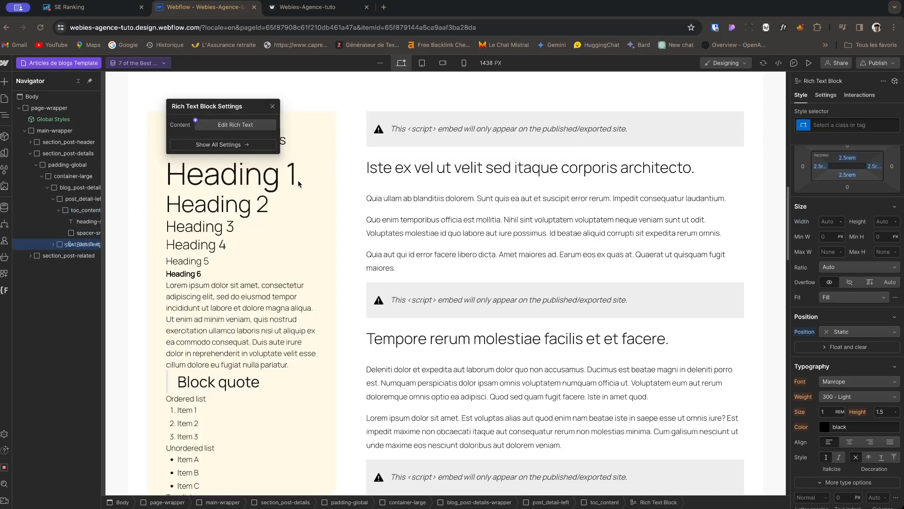
{"action": "left_click", "coordinate": [196, 121]}
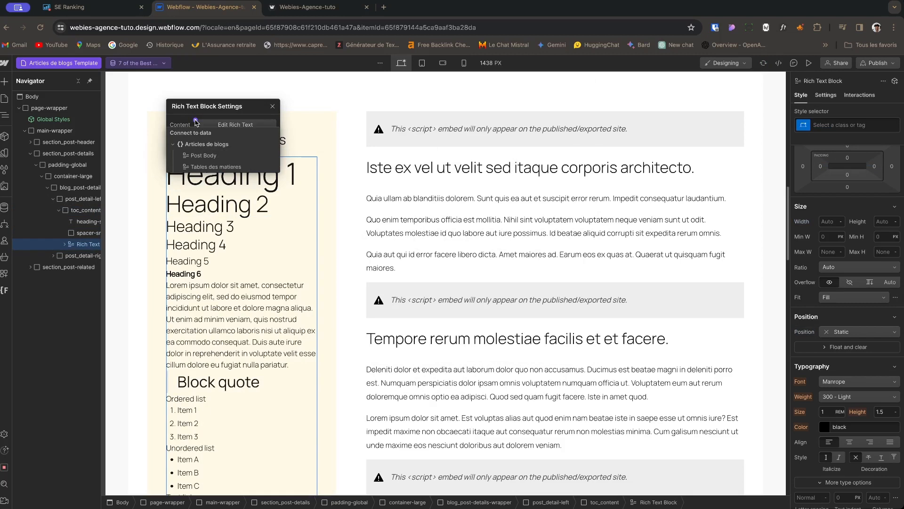
{"action": "left_click", "coordinate": [224, 167]}
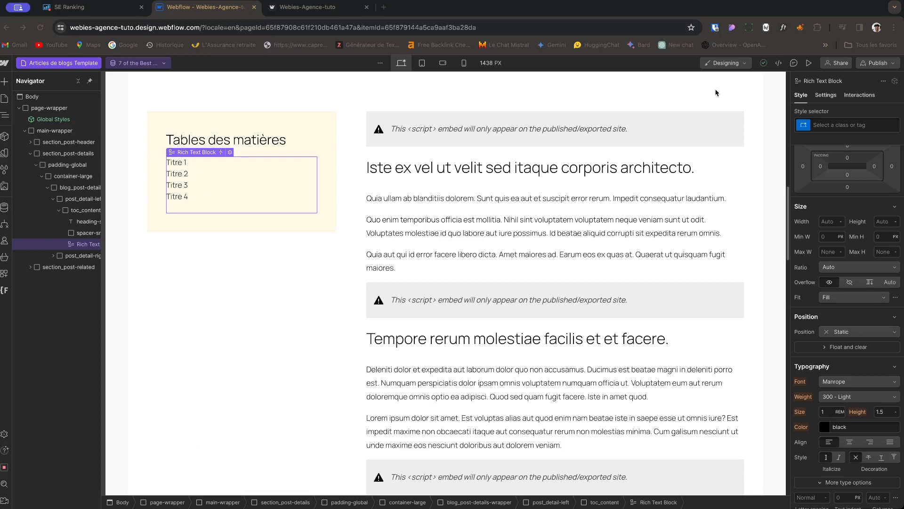
Publish the site to the webies-agence-tuto.webflow.io staging domain and reload the live article page.
{"action": "left_click", "coordinate": [873, 64]}
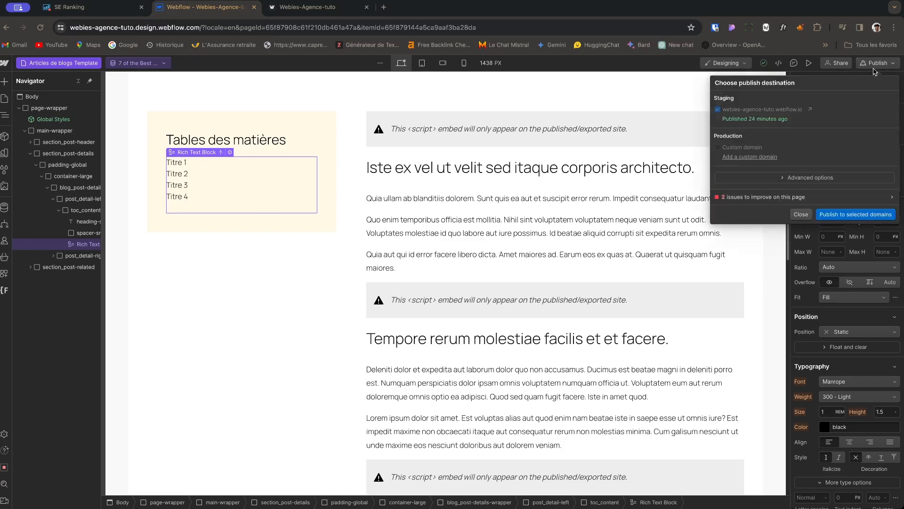
{"action": "left_click", "coordinate": [865, 215]}
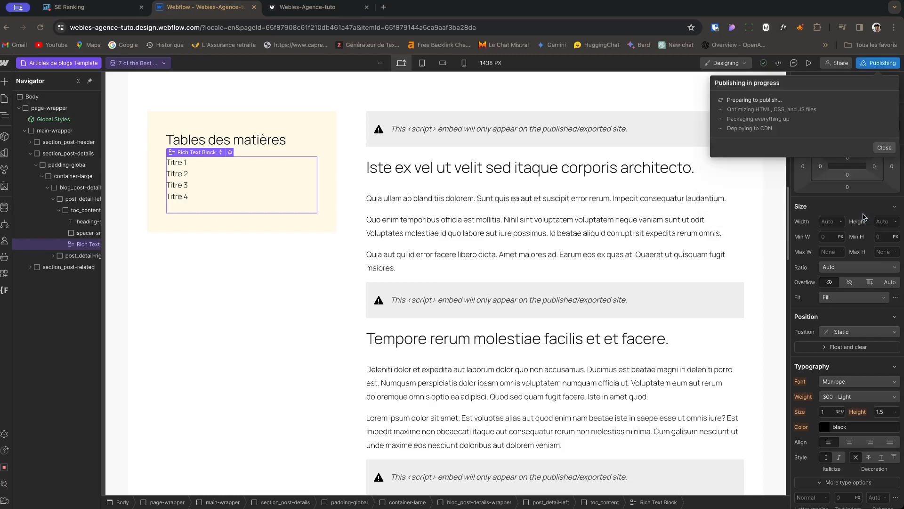
{"action": "left_click", "coordinate": [302, 10]}
{"action": "left_click", "coordinate": [40, 27]}
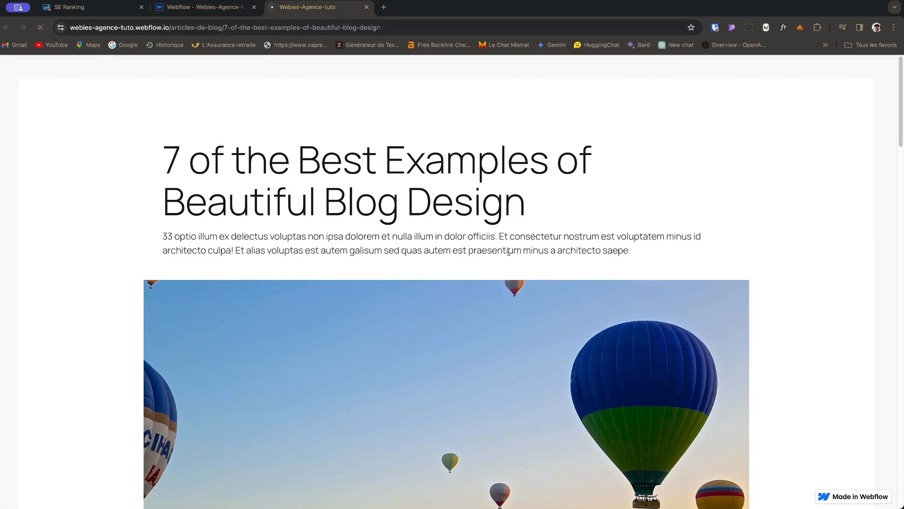
Test the Titre 4 and Titre 1 links in the live article's table of contents.
{"action": "scroll", "coordinate": [471, 235], "scroll_direction": "down", "scroll_amount": 7}
{"action": "scroll", "coordinate": [508, 251], "scroll_direction": "down", "scroll_amount": 3}
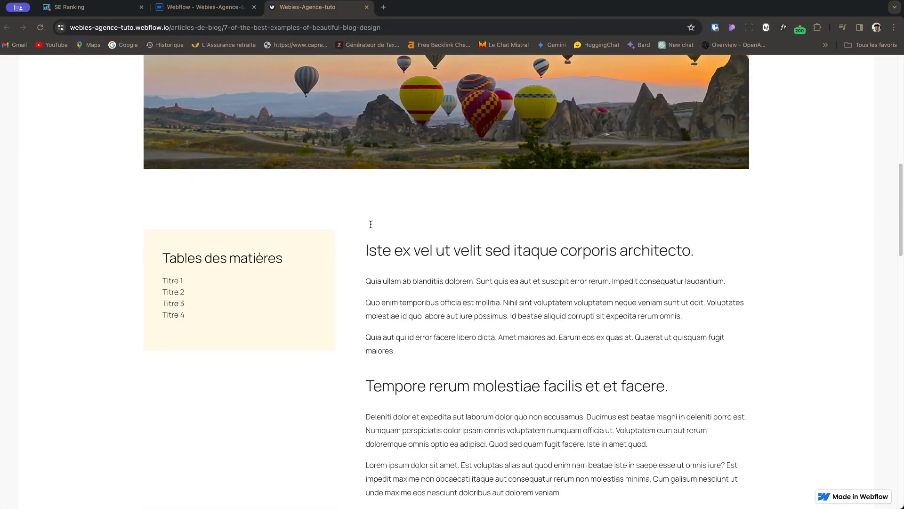
{"action": "scroll", "coordinate": [450, 269], "scroll_direction": "down", "scroll_amount": 8}
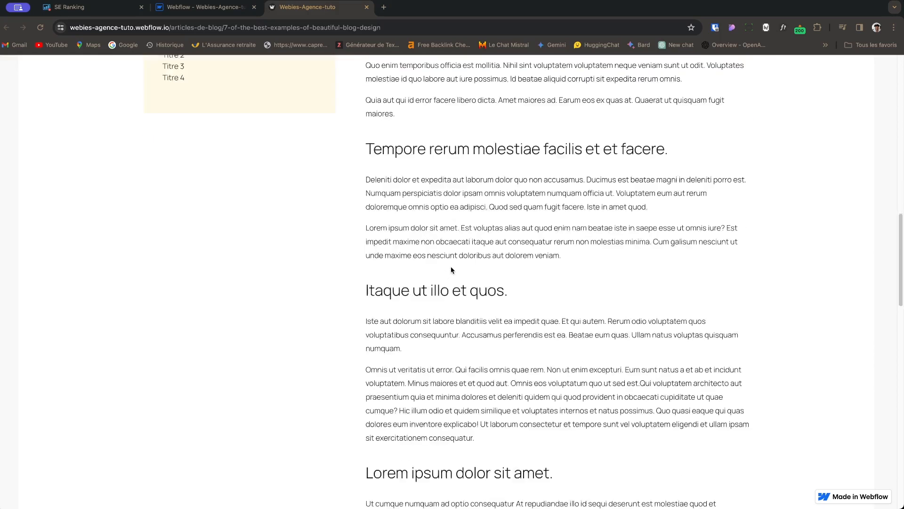
{"action": "scroll", "coordinate": [451, 269], "scroll_direction": "up", "scroll_amount": 9}
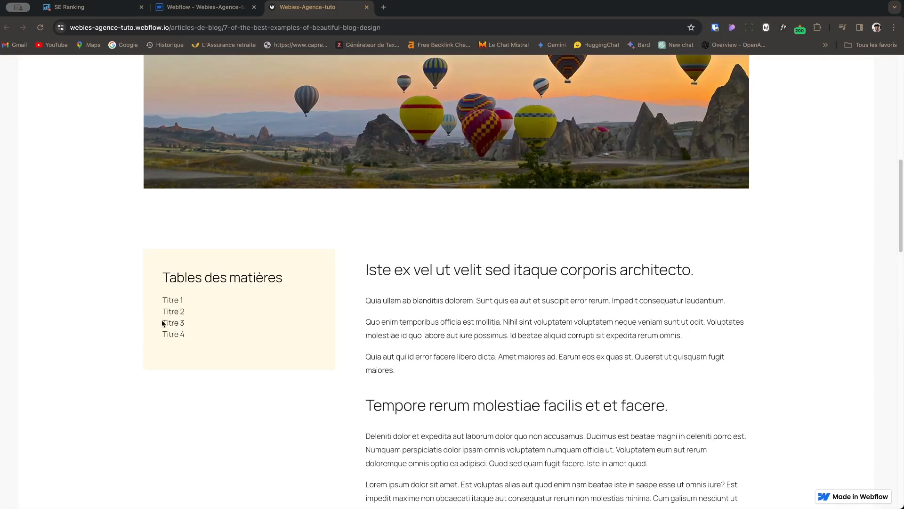
{"action": "left_click", "coordinate": [172, 333]}
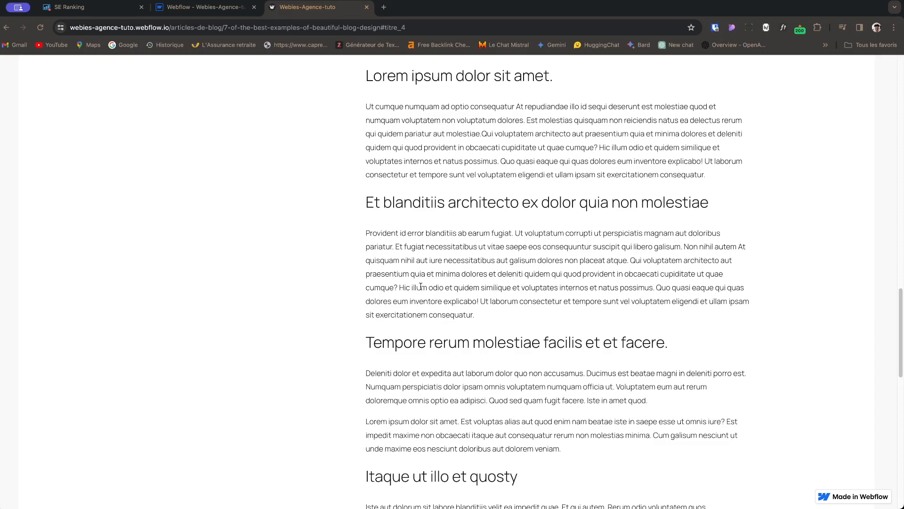
{"action": "scroll", "coordinate": [421, 286], "scroll_direction": "up", "scroll_amount": 15}
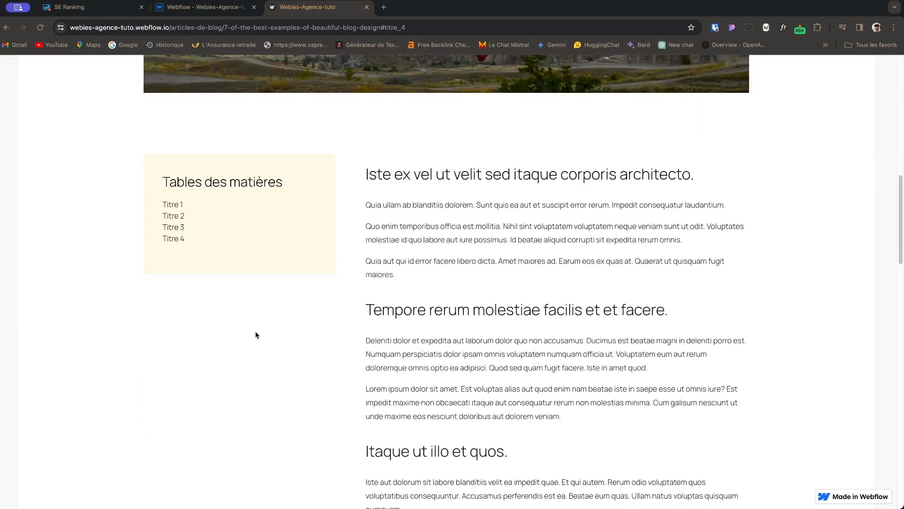
{"action": "left_click", "coordinate": [170, 204]}
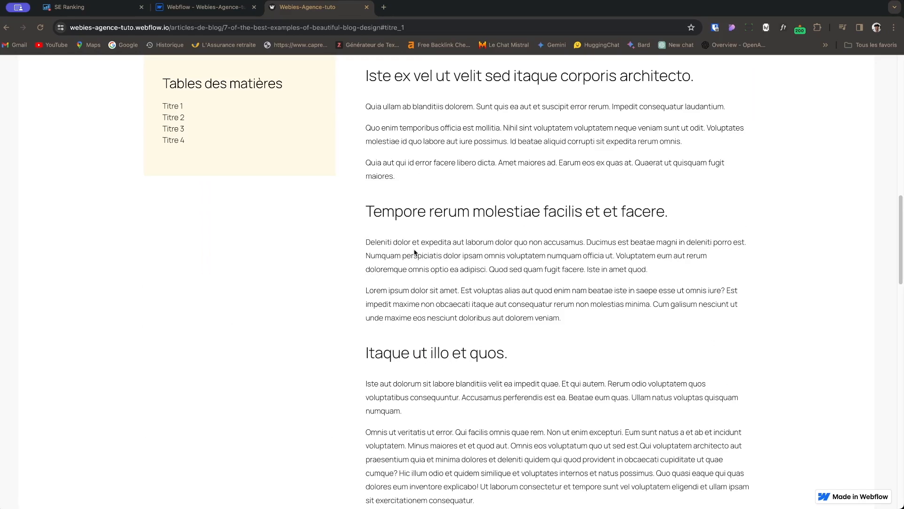
{"action": "scroll", "coordinate": [216, 113], "scroll_direction": "up", "scroll_amount": 1}
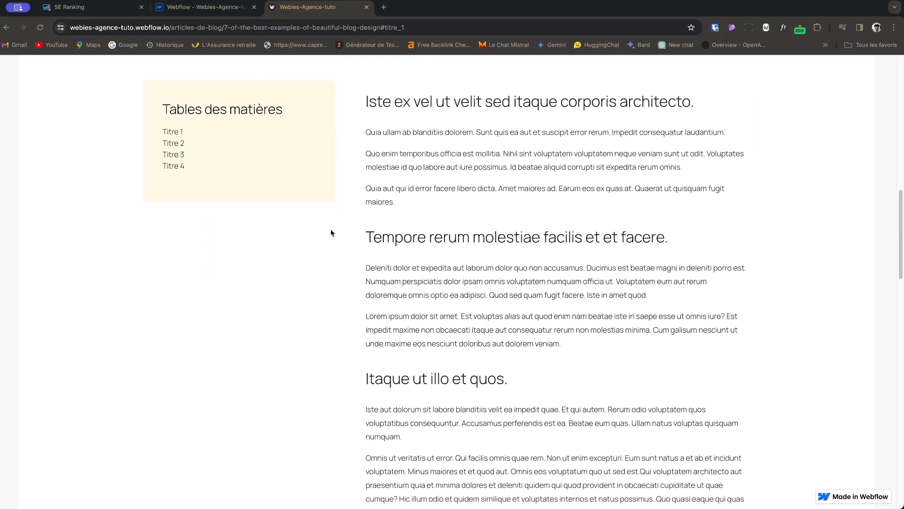
{"action": "scroll", "coordinate": [331, 232], "scroll_direction": "down", "scroll_amount": 1}
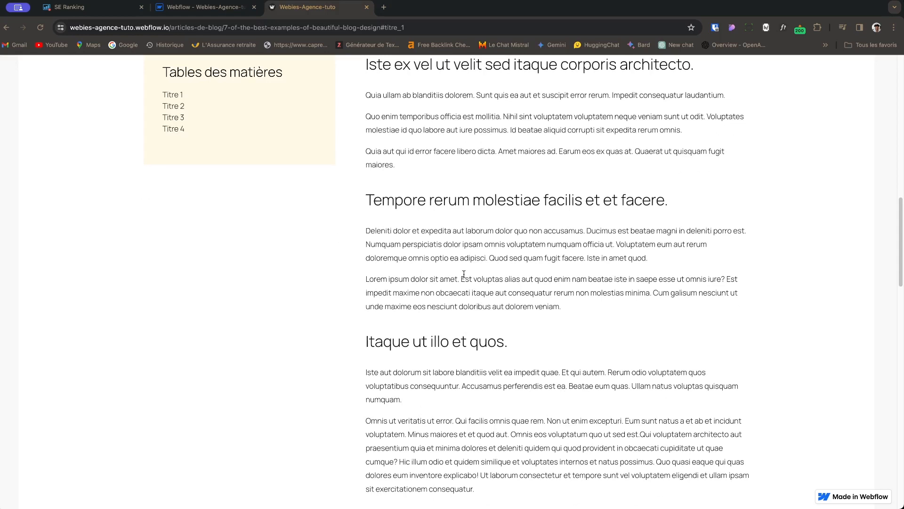
Add <style> html { scroll-behavior: smooth; } </style> as custom code before the </body> tag of the Articles de blogs Template and save it.
{"action": "key", "text": "ctrl+shift+Tab"}
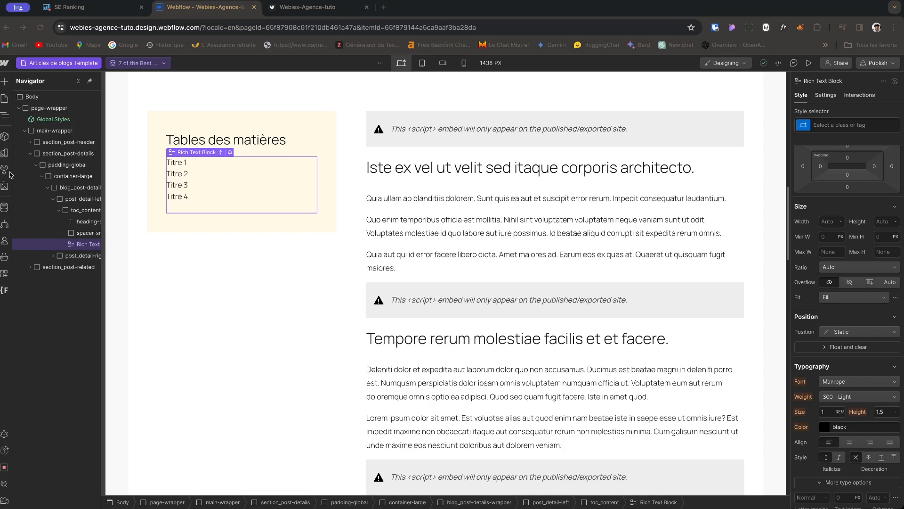
{"action": "left_click", "coordinate": [5, 100]}
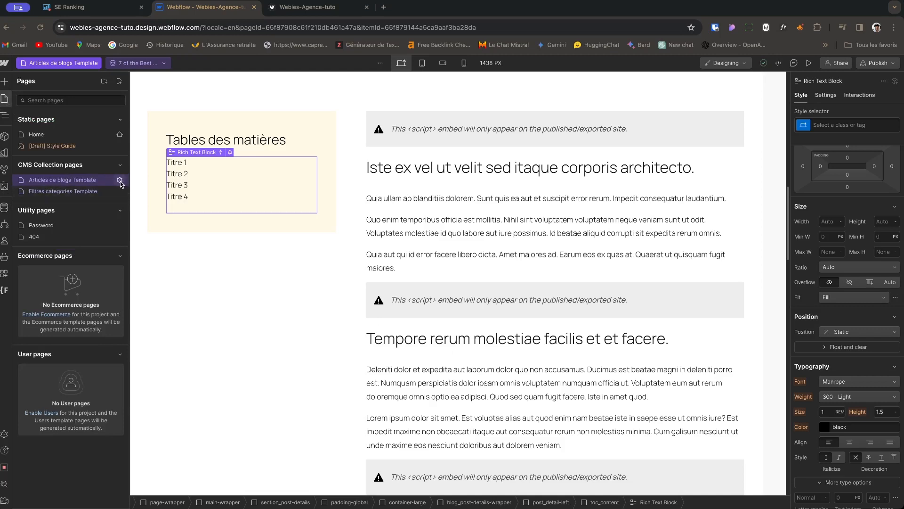
{"action": "left_click", "coordinate": [120, 181]}
{"action": "scroll", "coordinate": [262, 349], "scroll_direction": "down", "scroll_amount": 10}
{"action": "scroll", "coordinate": [261, 349], "scroll_direction": "down", "scroll_amount": 10}
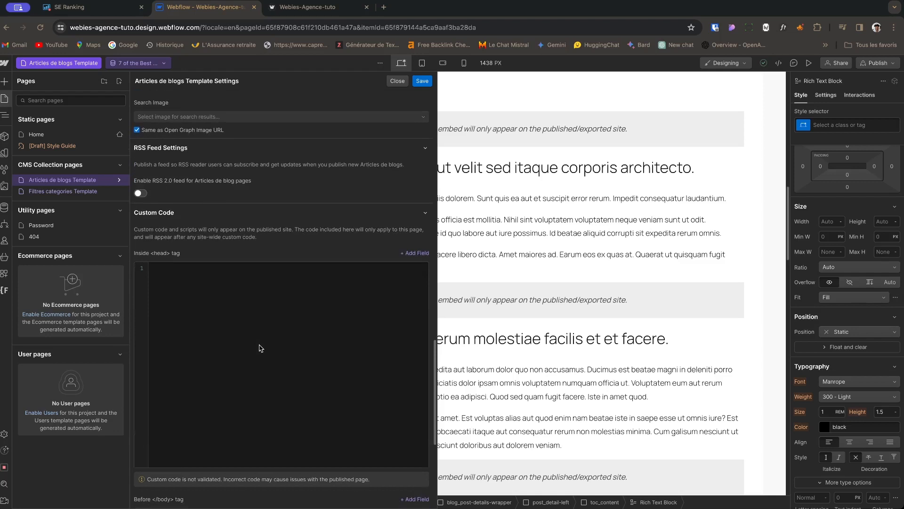
{"action": "scroll", "coordinate": [261, 348], "scroll_direction": "down", "scroll_amount": 2}
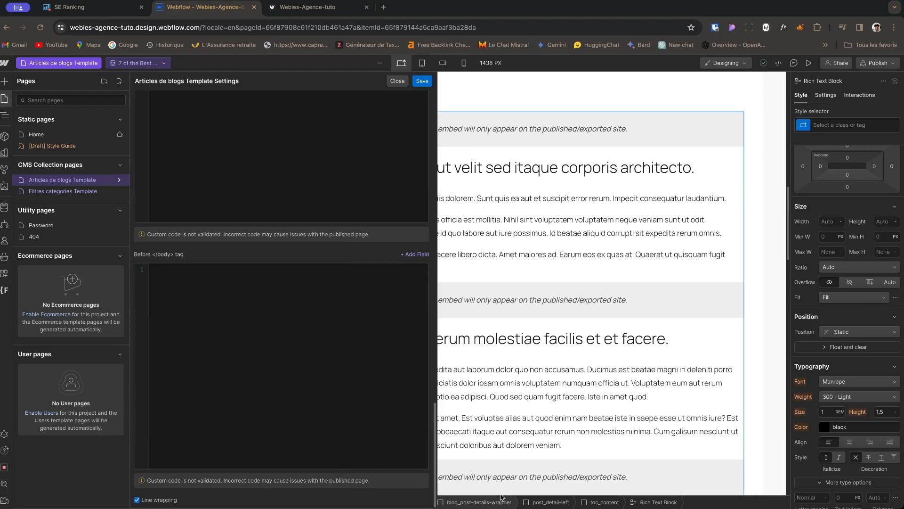
{"action": "left_click", "coordinate": [169, 282]}
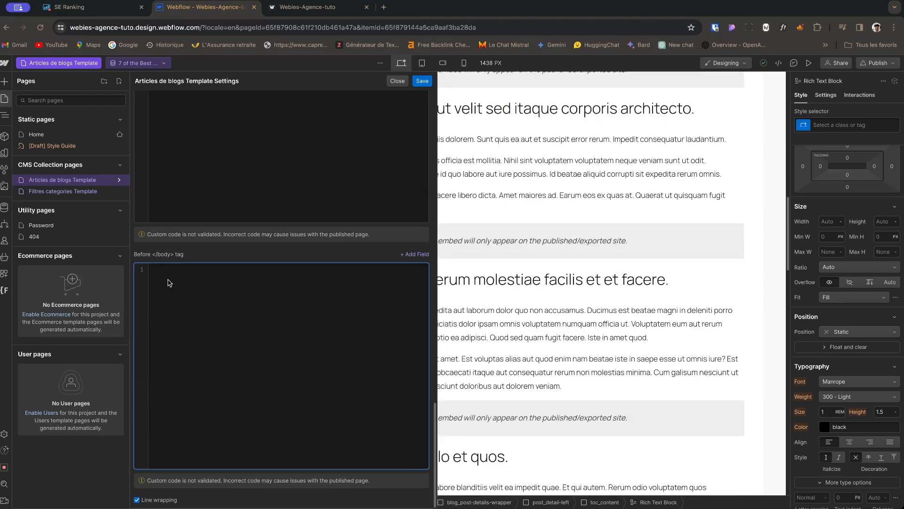
{"action": "type", "text": "<style> html {  scroll-behavior: smooth;   } </style>"}
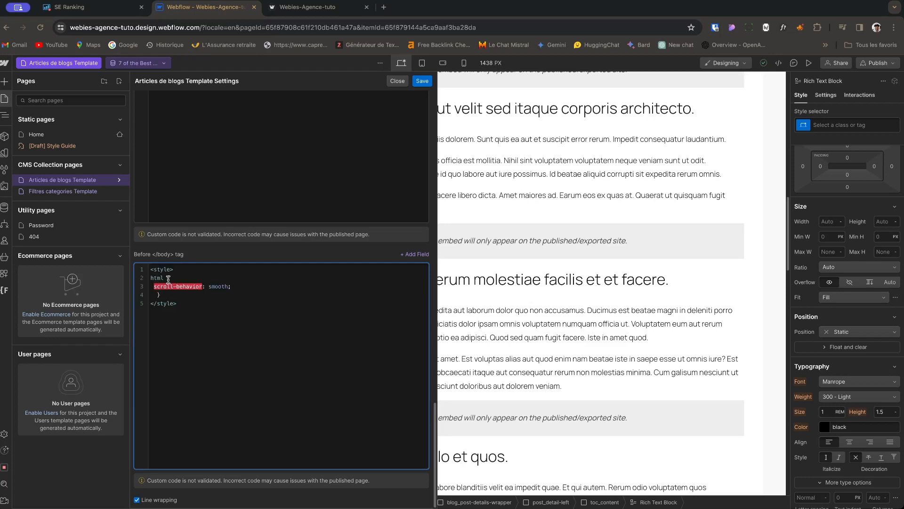
{"action": "left_click", "coordinate": [421, 82]}
{"action": "left_click", "coordinate": [422, 85]}
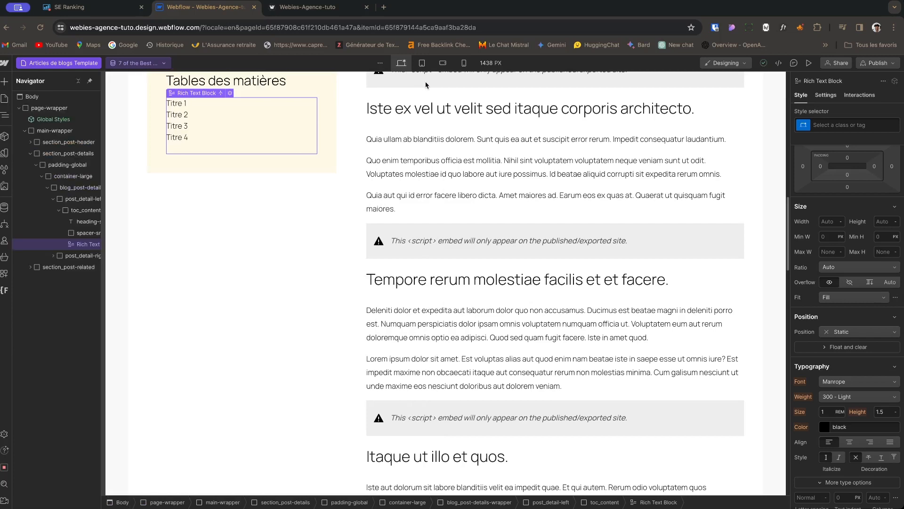
{"action": "left_click", "coordinate": [426, 85]}
Republish the site and test smooth scrolling with the Titre 2 and Titre 3 links on the live article.
{"action": "left_click", "coordinate": [868, 66]}
{"action": "key", "text": "ctrl+Tab"}
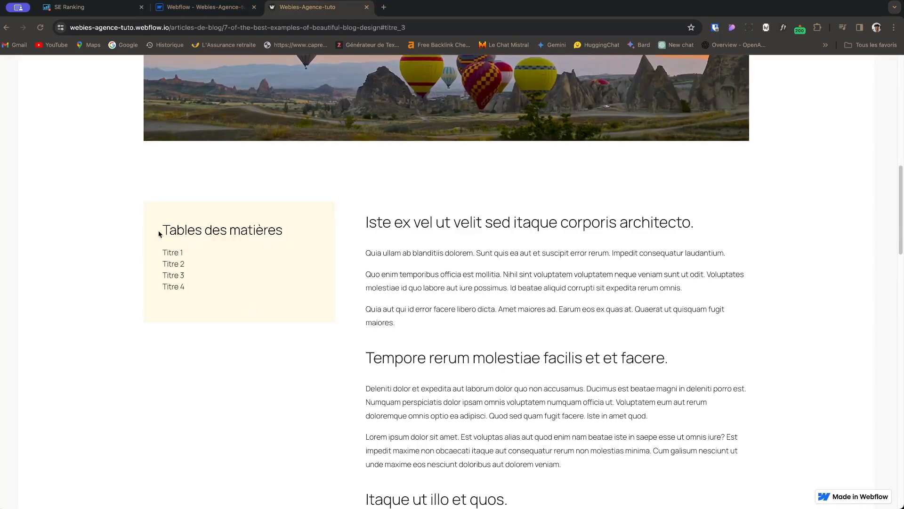
{"action": "left_click", "coordinate": [179, 264]}
{"action": "left_click", "coordinate": [182, 276]}
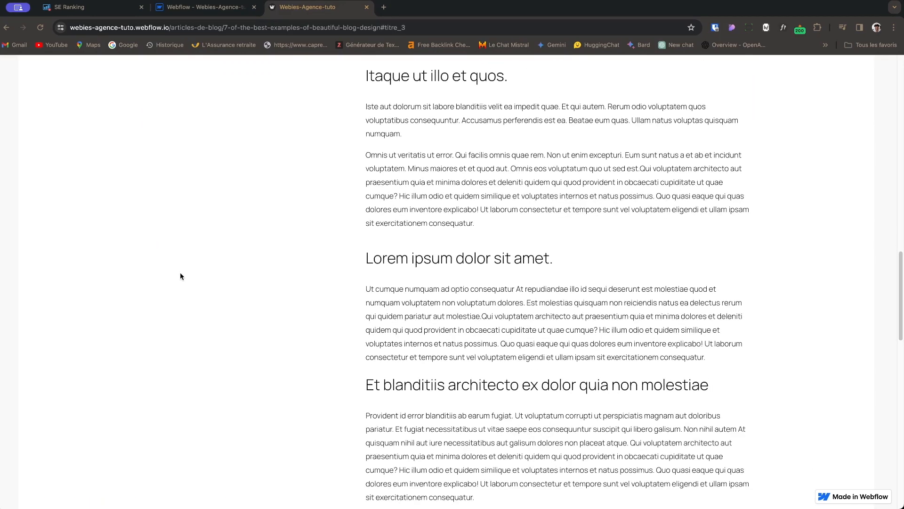